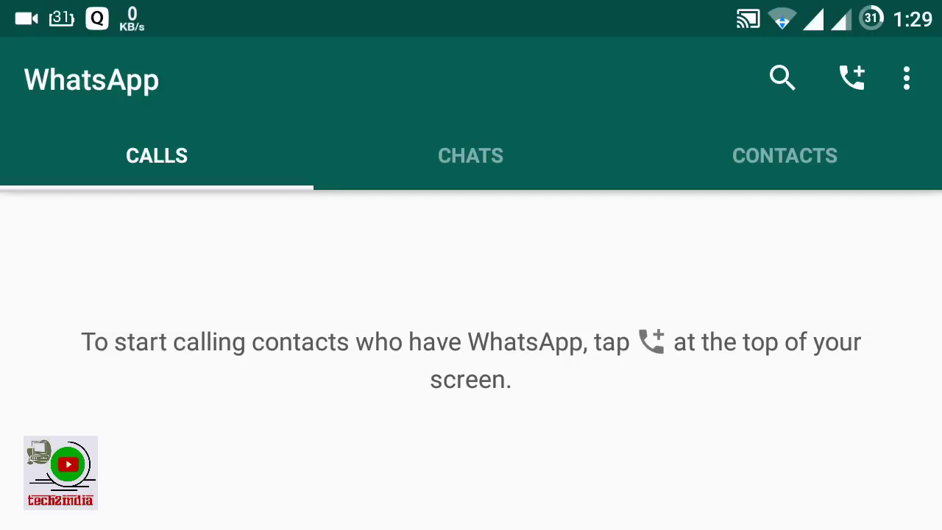
- Open WhatsApp Settings from the overflow menu and go to Notifications
click(711, 440)
drag(710, 439, 755, 332)
click(907, 78)
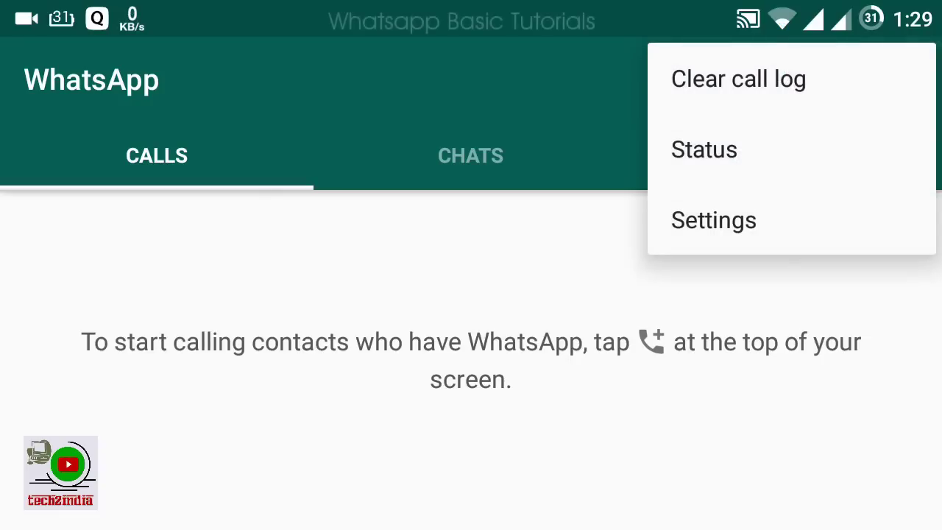
click(774, 225)
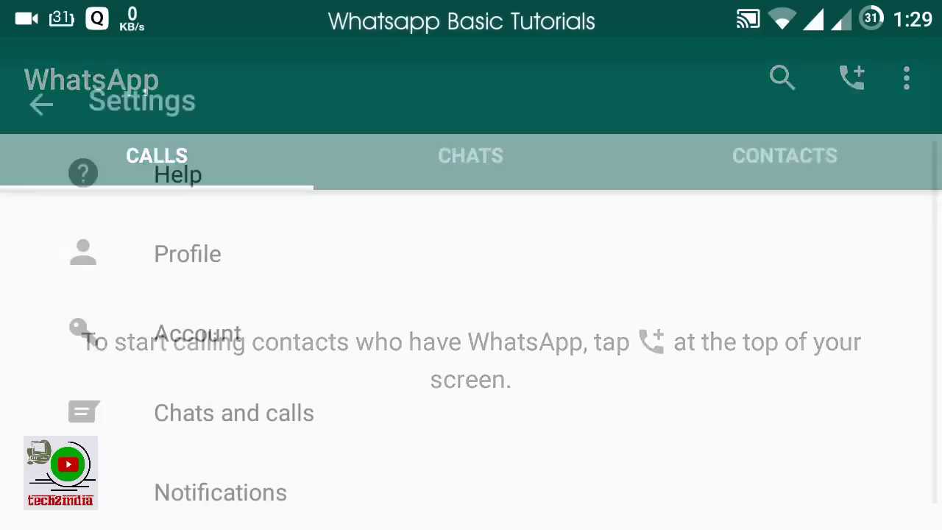
click(41, 77)
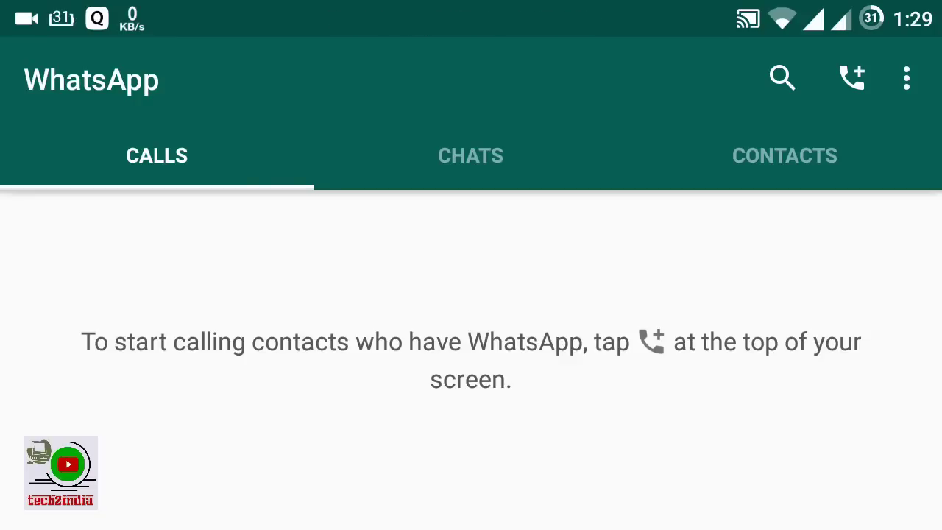
click(907, 77)
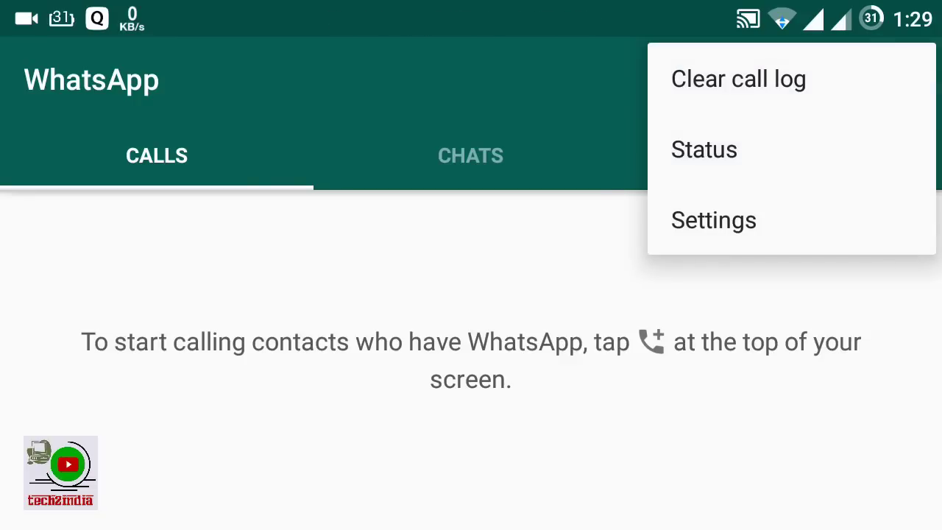
click(801, 221)
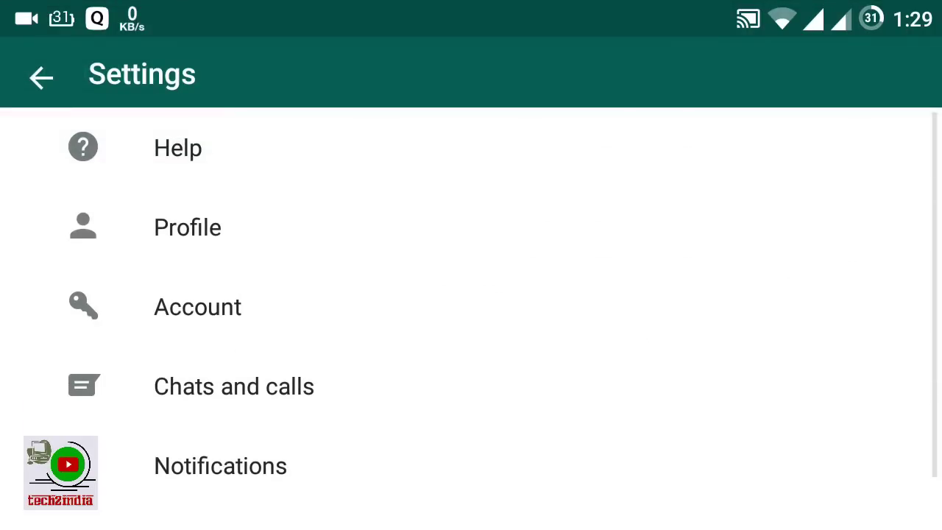
scroll(745, 261, down, 1)
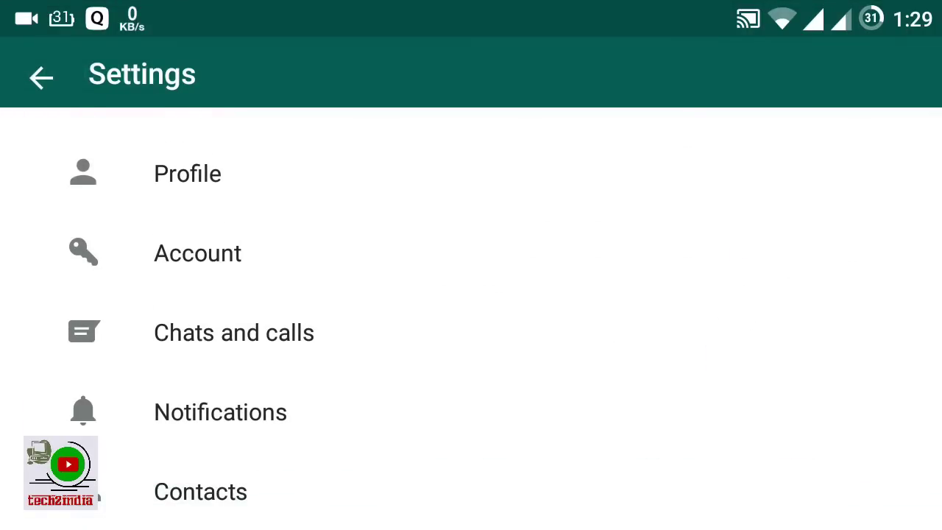
click(648, 416)
- Turn off conversation tones for incoming and outgoing messages
scroll(673, 383, down, 3)
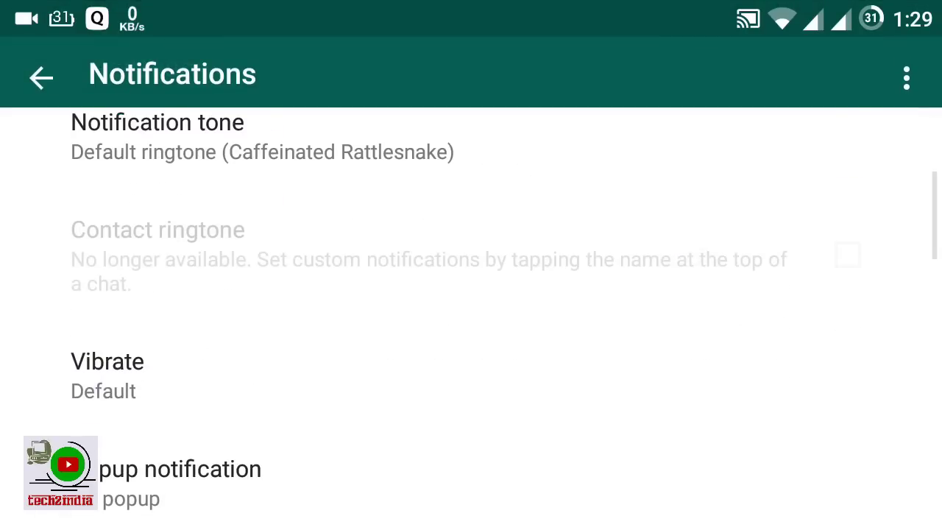
scroll(708, 227, up, 3)
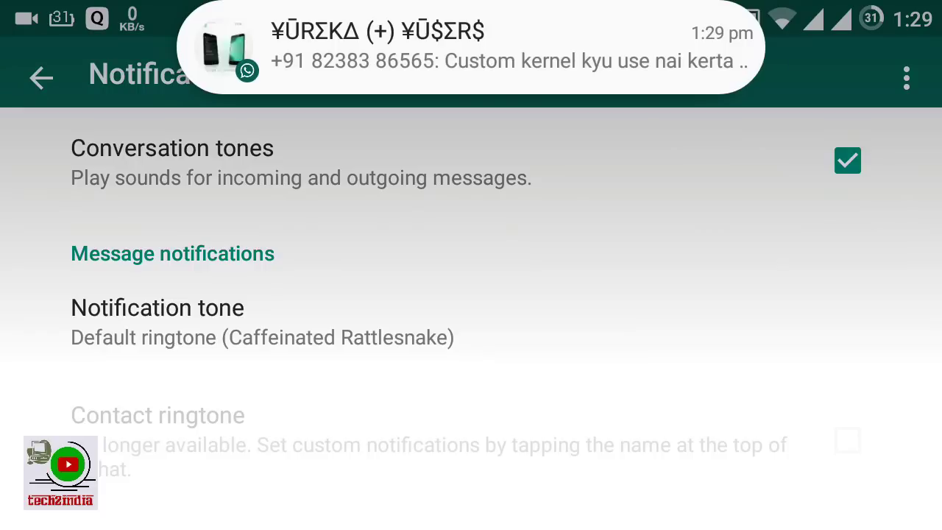
drag(450, 74, 450, 23)
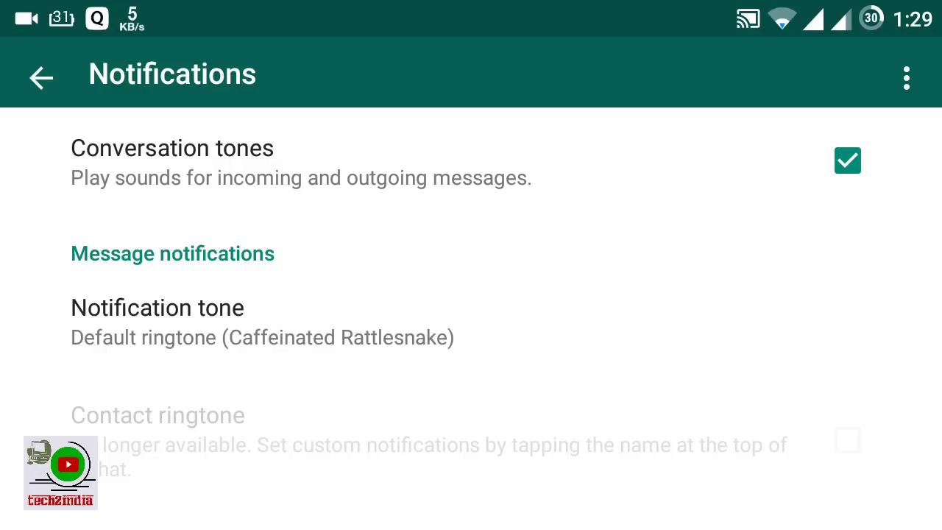
click(533, 185)
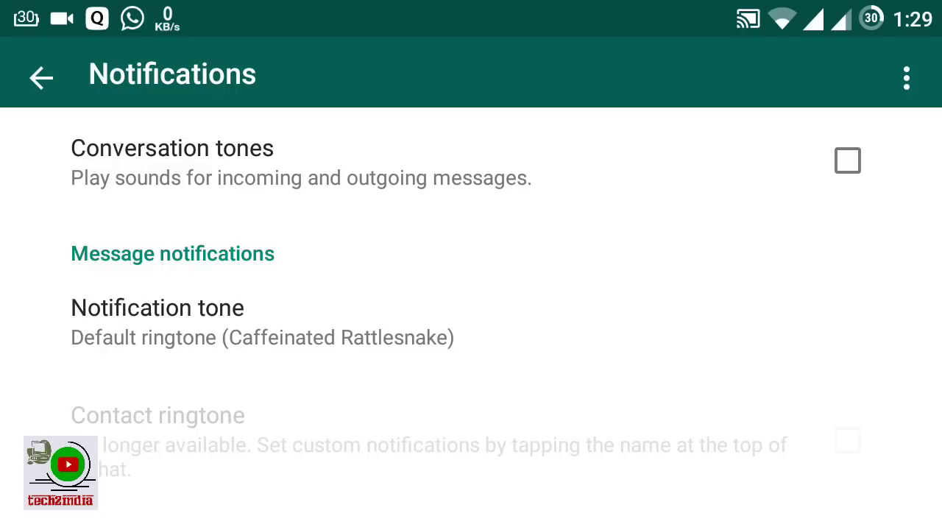
mouse_move(534, 347)
mouse_down()
mouse_move(547, 309)
mouse_move(615, 244)
mouse_up()
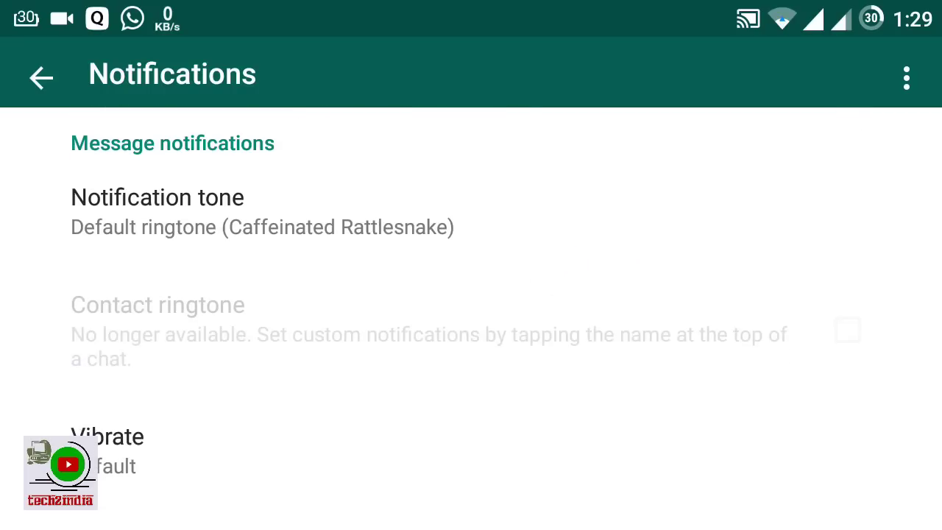
- Set the message notification tone to Aldebaran through Media Storage, just once
click(468, 228)
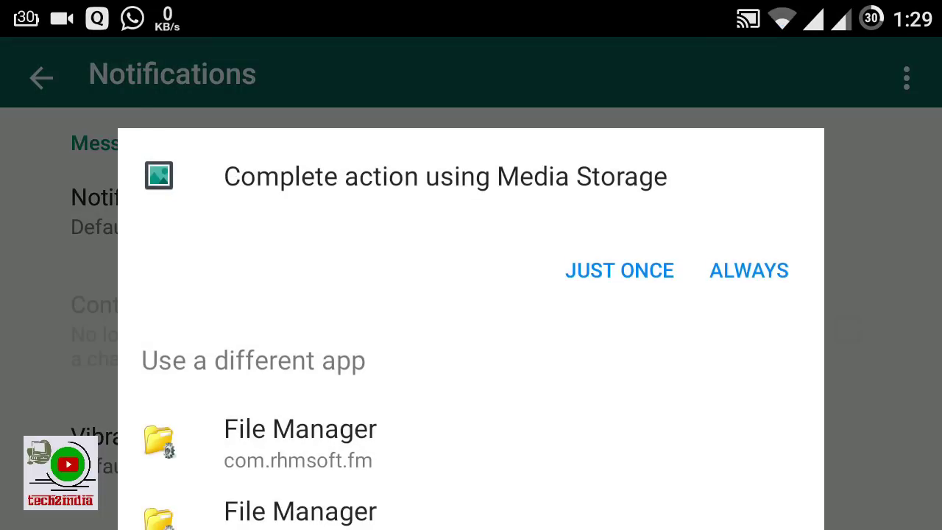
click(52, 300)
click(254, 233)
click(620, 270)
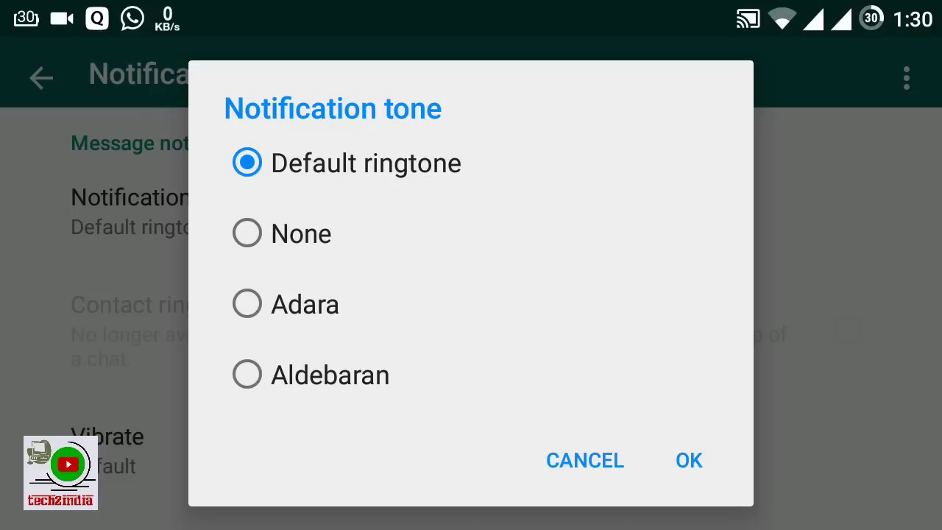
click(301, 233)
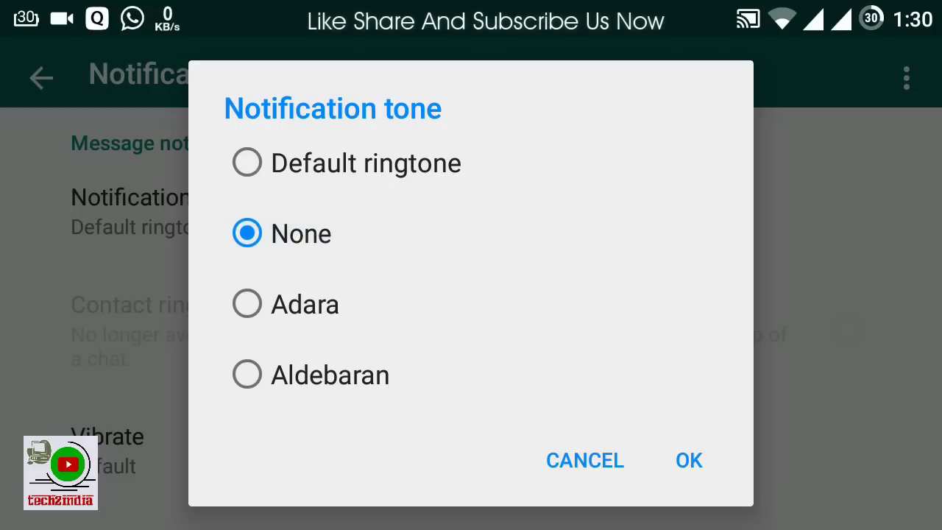
click(364, 318)
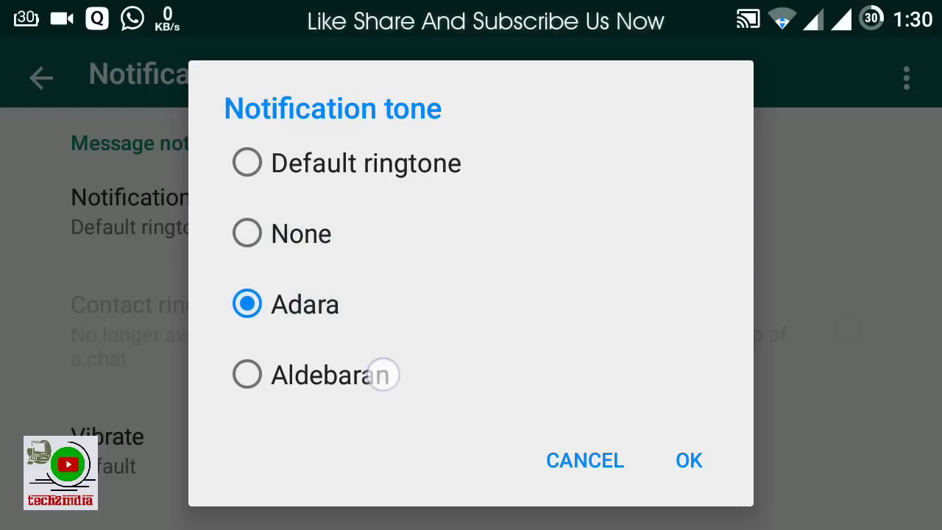
click(383, 375)
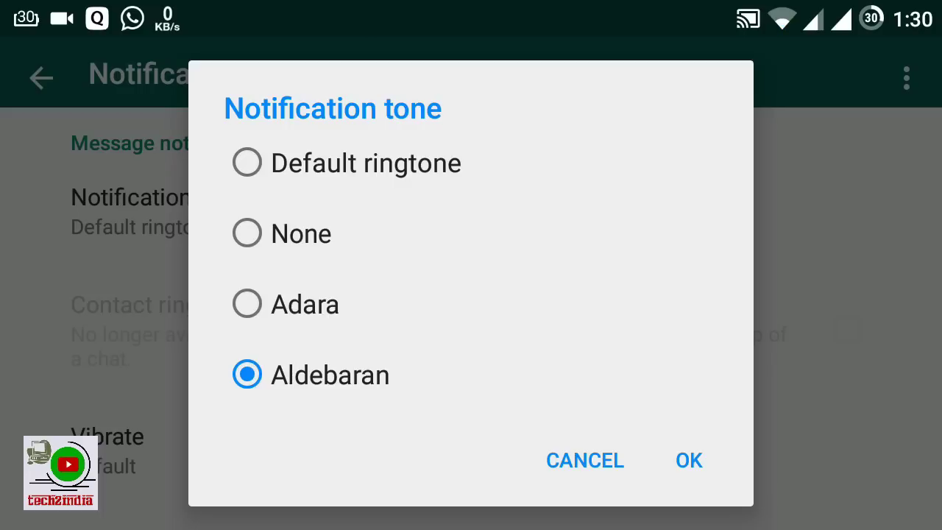
click(689, 460)
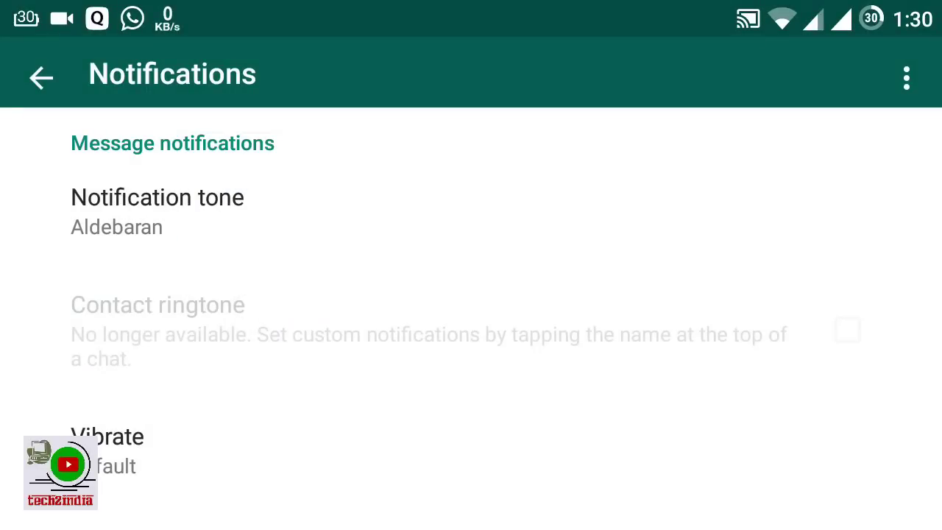
mouse_move(334, 372)
mouse_down()
mouse_move(370, 322)
mouse_move(448, 265)
mouse_move(491, 243)
mouse_move(480, 324)
mouse_move(581, 241)
mouse_up()
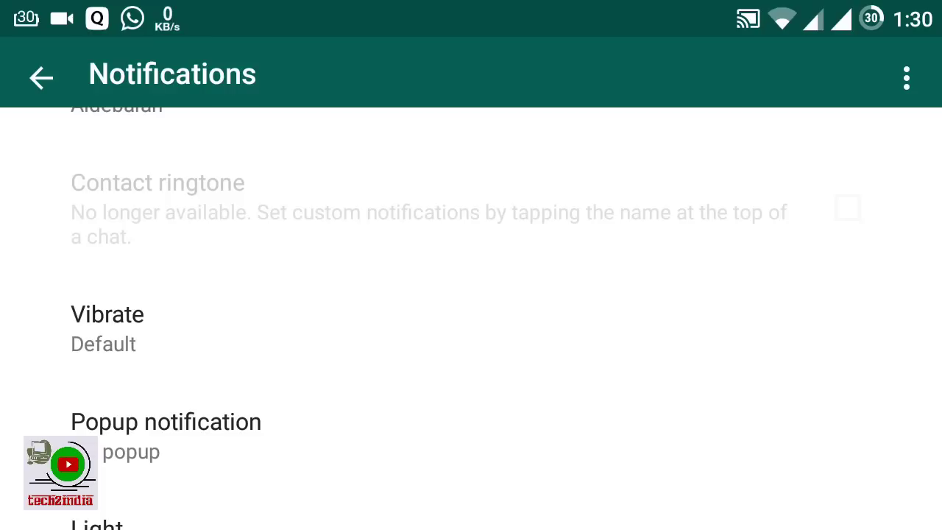
- Switch message notification vibration to Off
click(292, 316)
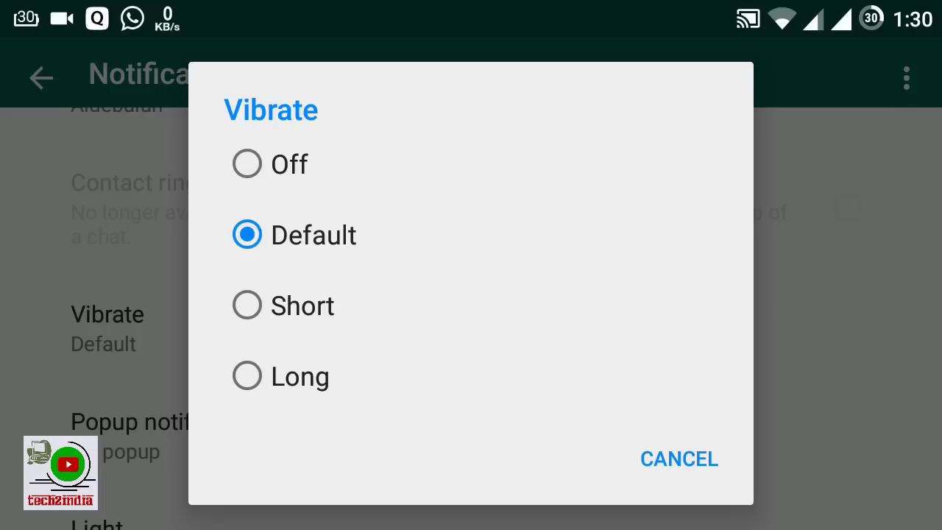
click(247, 163)
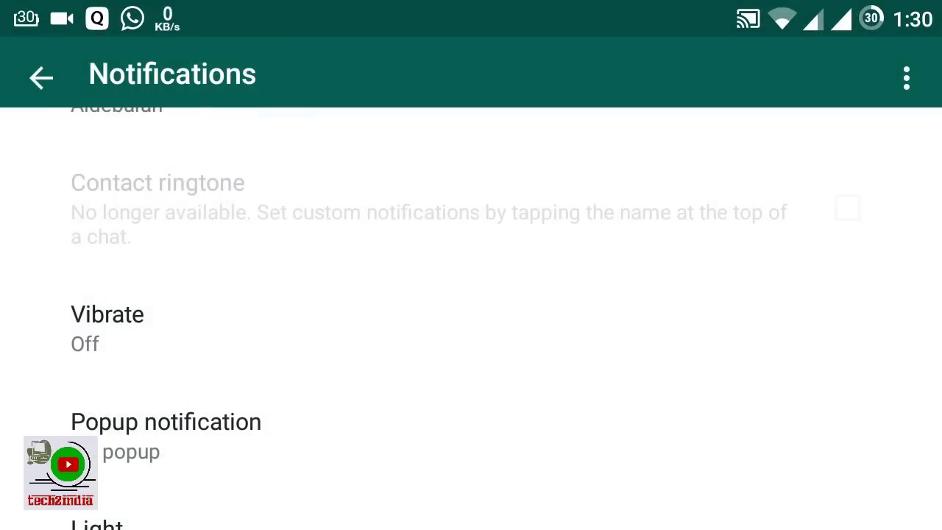
scroll(455, 351, down, 3)
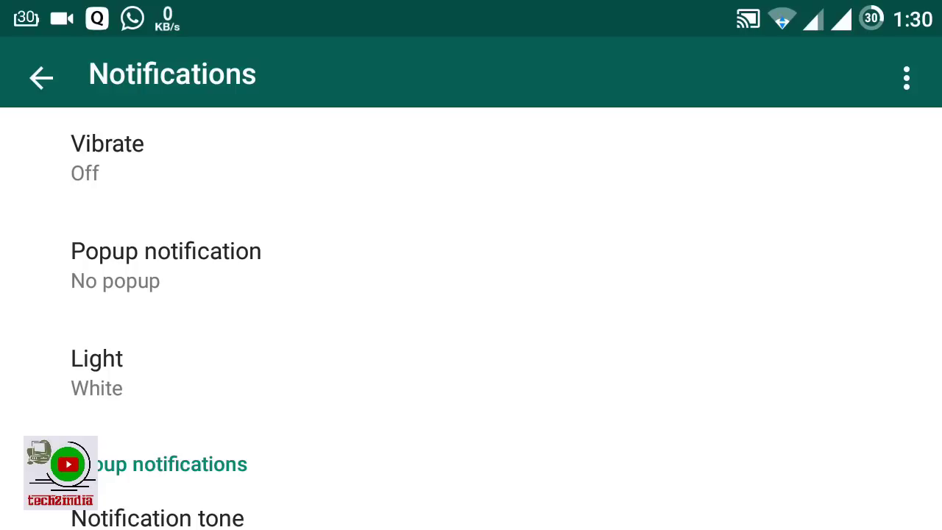
click(371, 286)
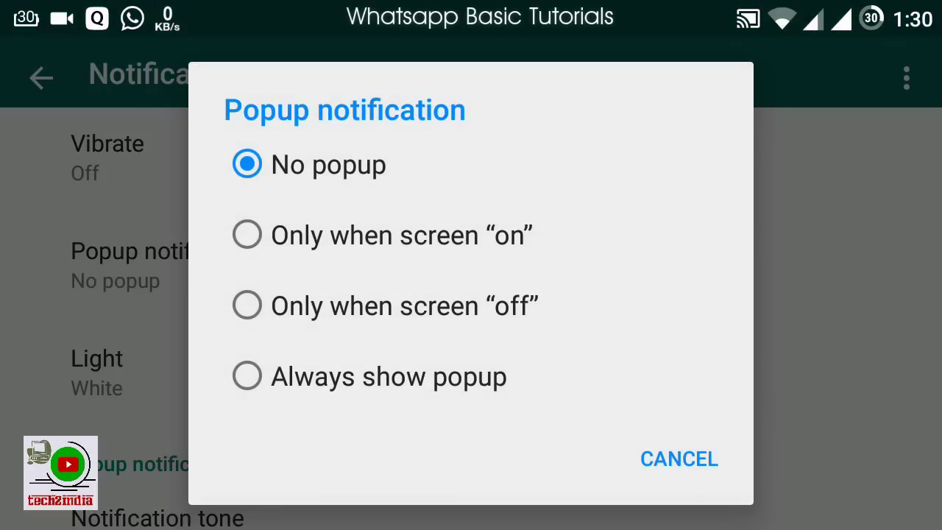
click(329, 165)
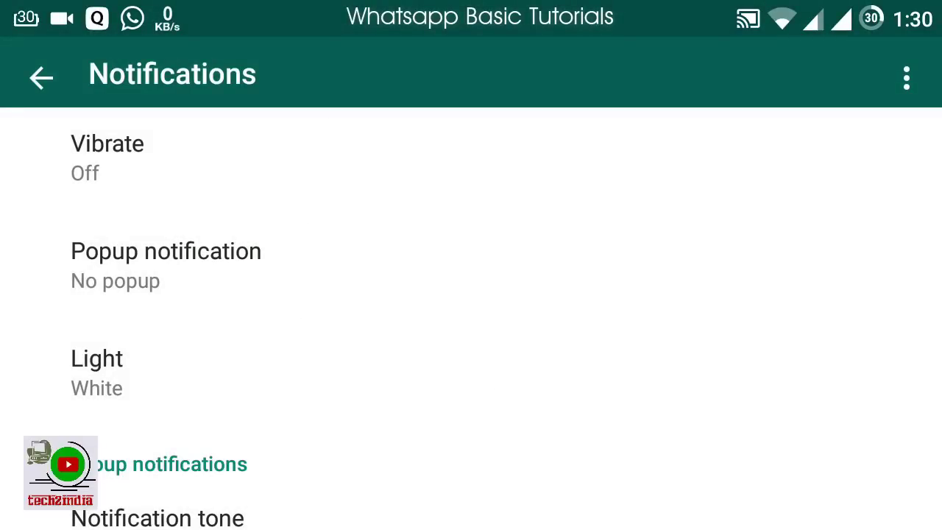
drag(307, 404, 397, 164)
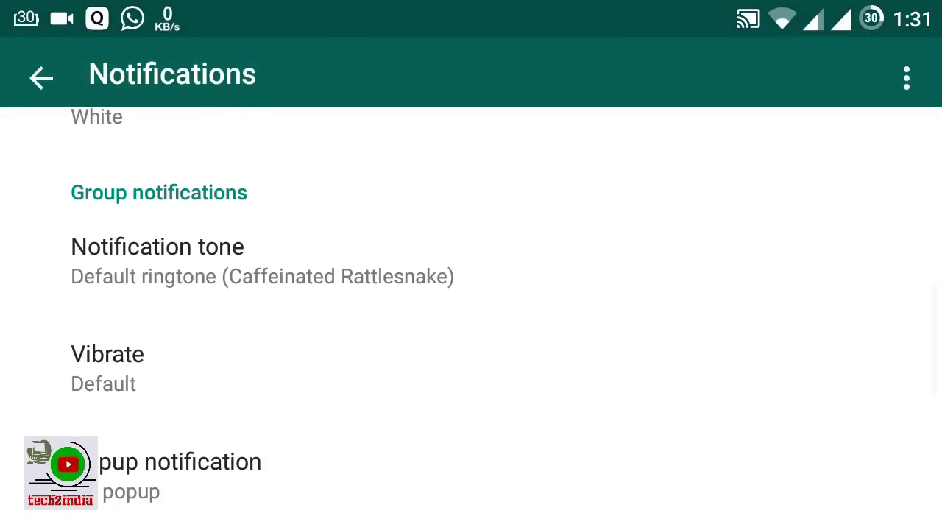
mouse_move(419, 415)
mouse_down()
mouse_move(481, 351)
mouse_move(541, 319)
mouse_up()
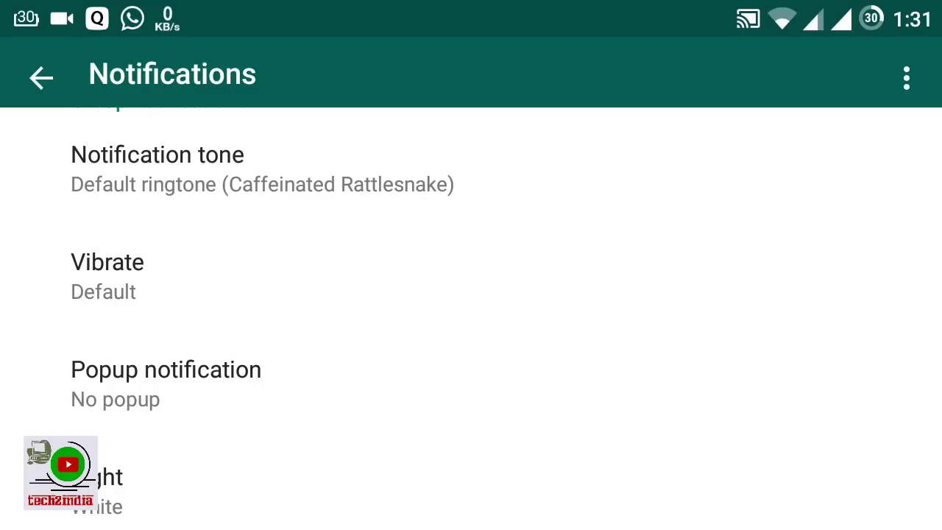
drag(519, 225, 524, 305)
- Set the group notification tone to None so group messages are silent
click(407, 251)
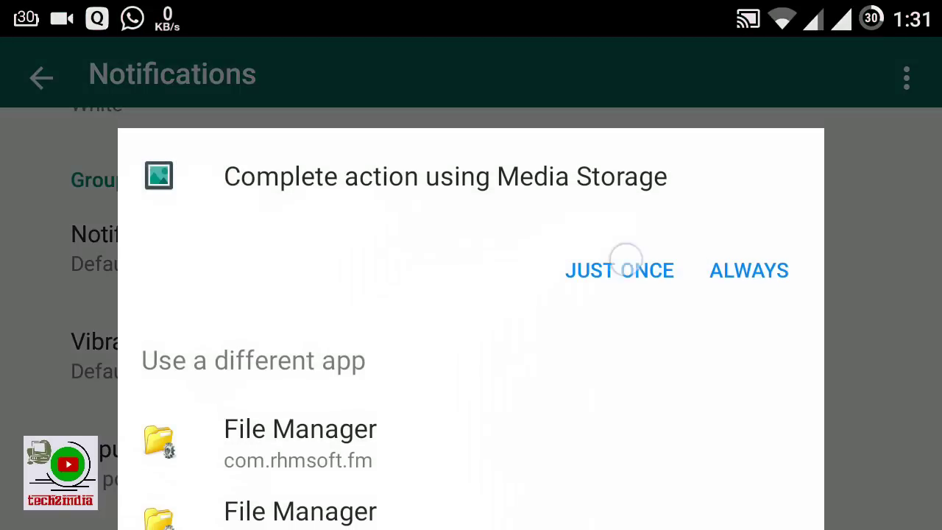
click(626, 254)
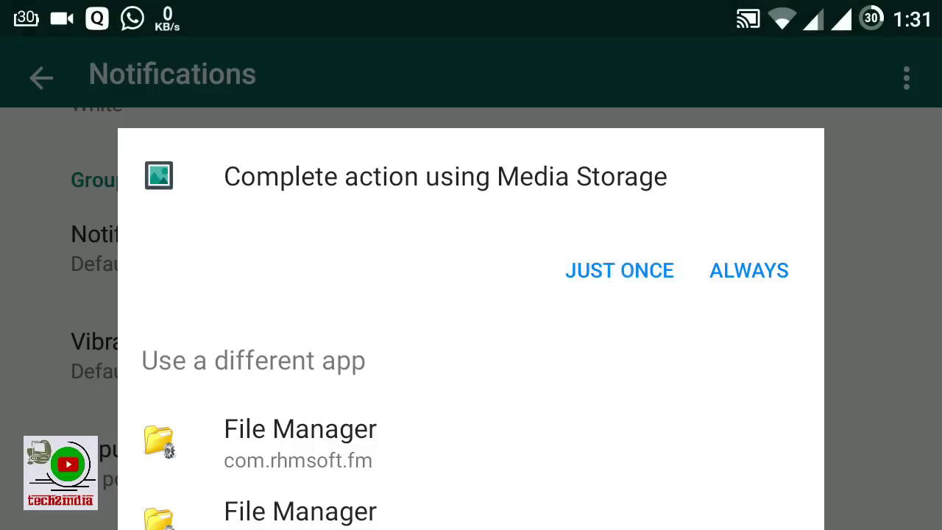
click(399, 303)
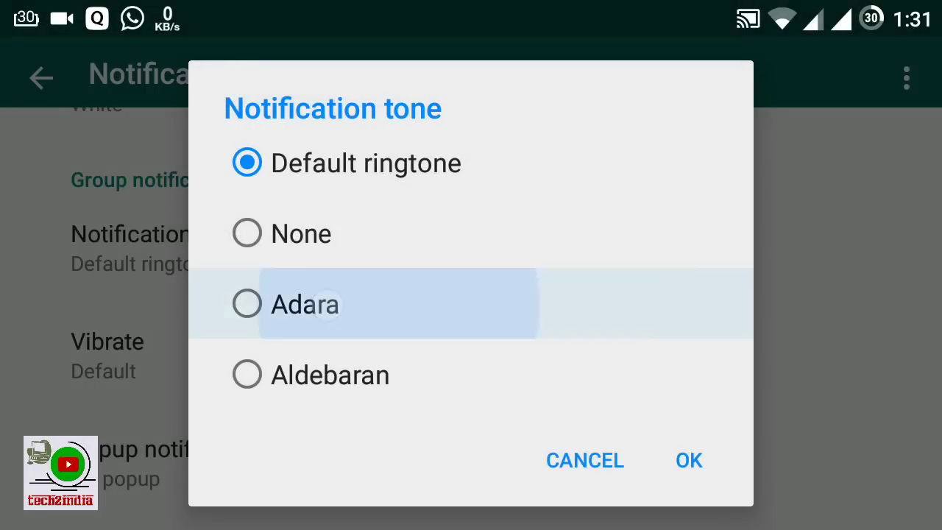
click(400, 233)
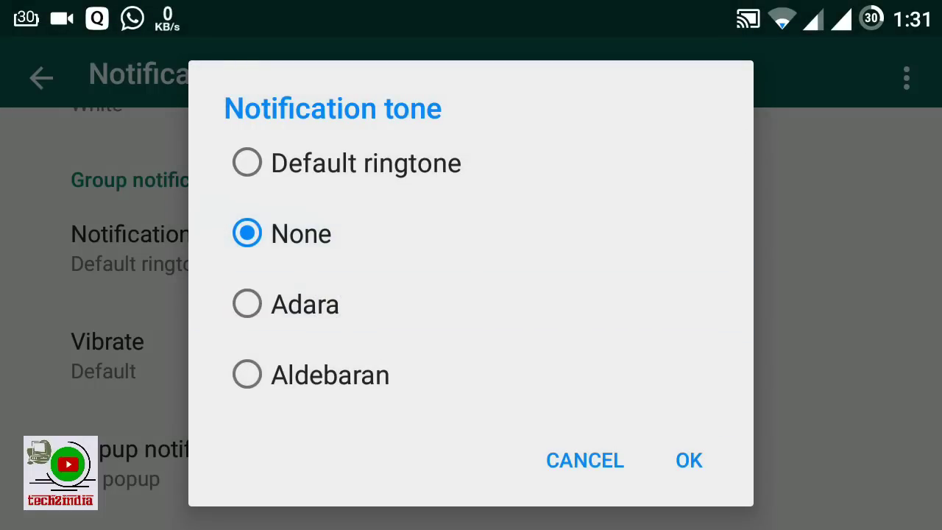
click(689, 460)
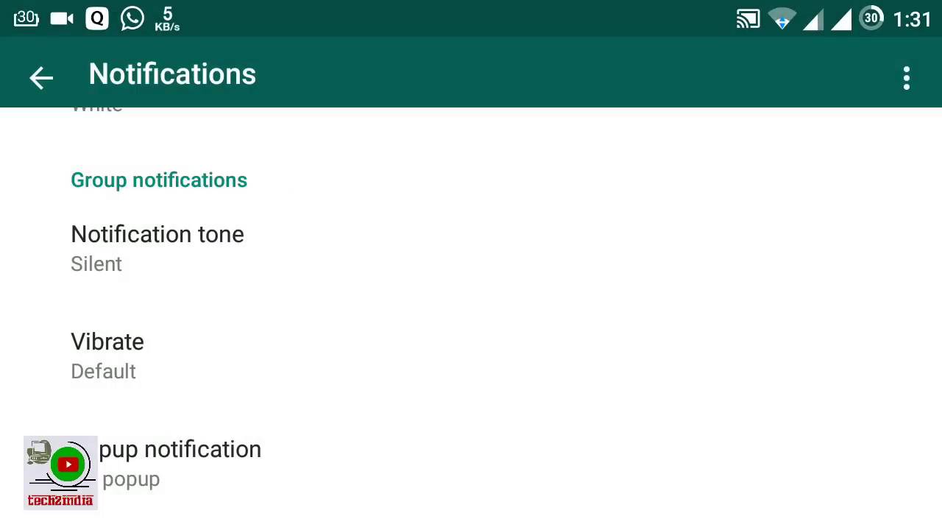
mouse_move(312, 414)
mouse_down()
mouse_move(479, 305)
mouse_move(479, 294)
mouse_up()
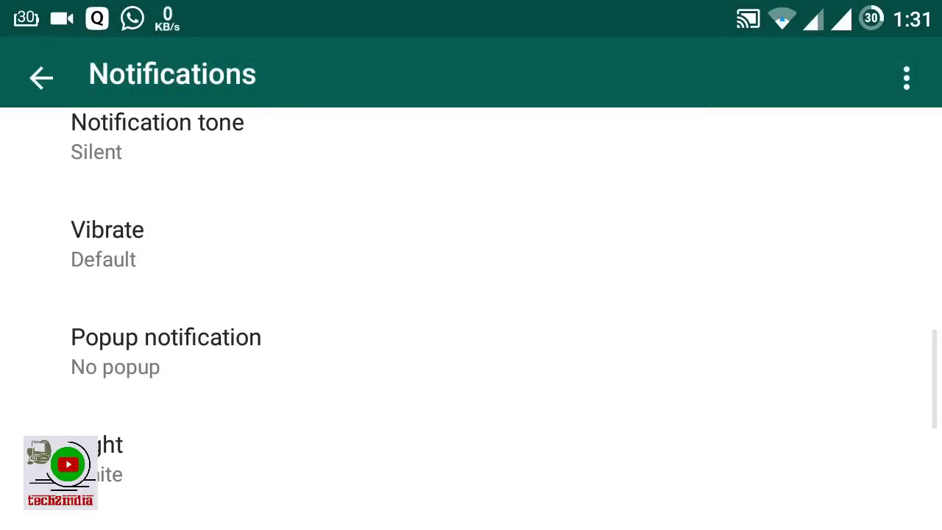
- Turn group vibration Off and keep group popups at No popup
click(452, 237)
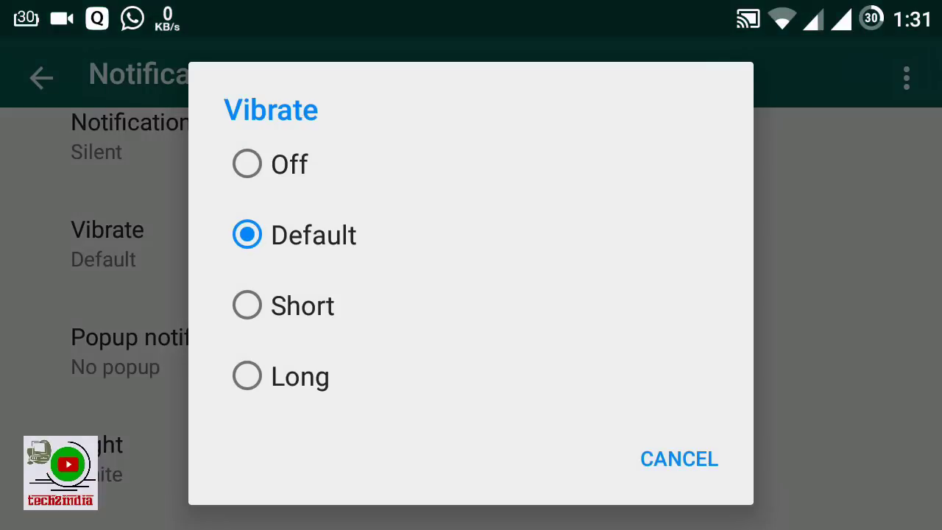
click(280, 163)
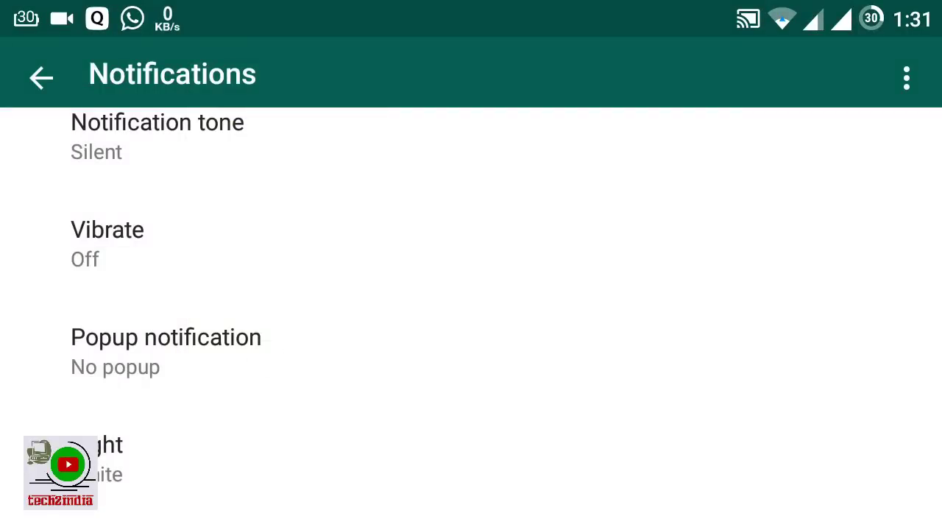
click(265, 352)
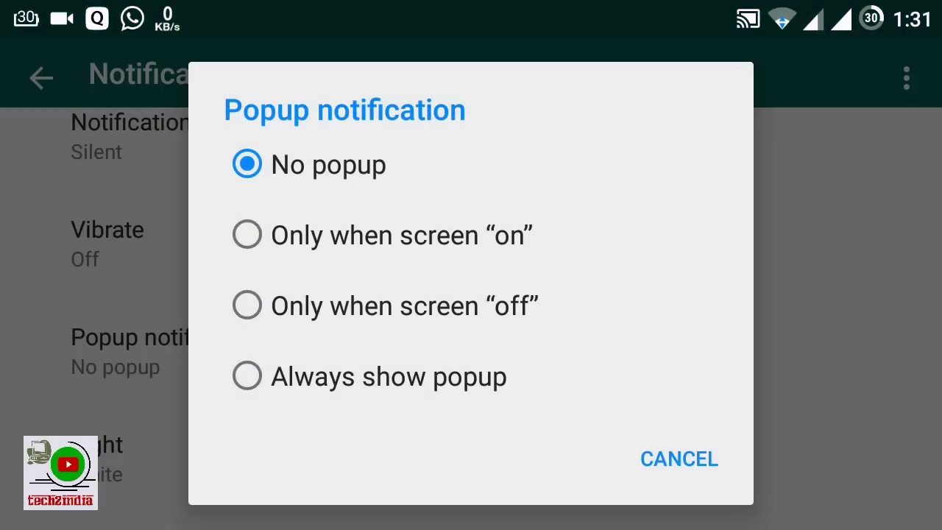
click(328, 165)
mouse_move(471, 402)
mouse_down()
mouse_move(471, 373)
mouse_move(618, 243)
mouse_up()
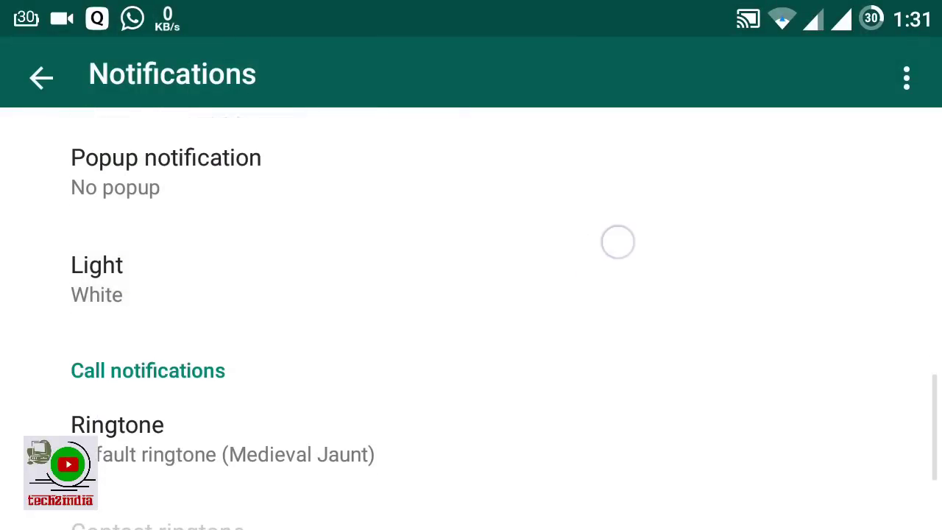
- Keep the group notification light White and begin changing the call ringtone
click(393, 289)
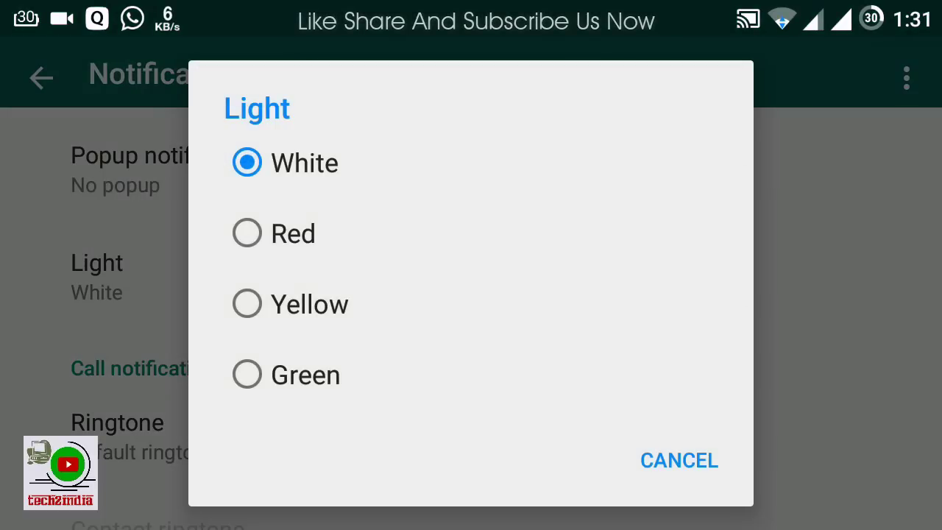
mouse_move(511, 320)
mouse_down()
mouse_move(551, 179)
mouse_move(554, 221)
mouse_up()
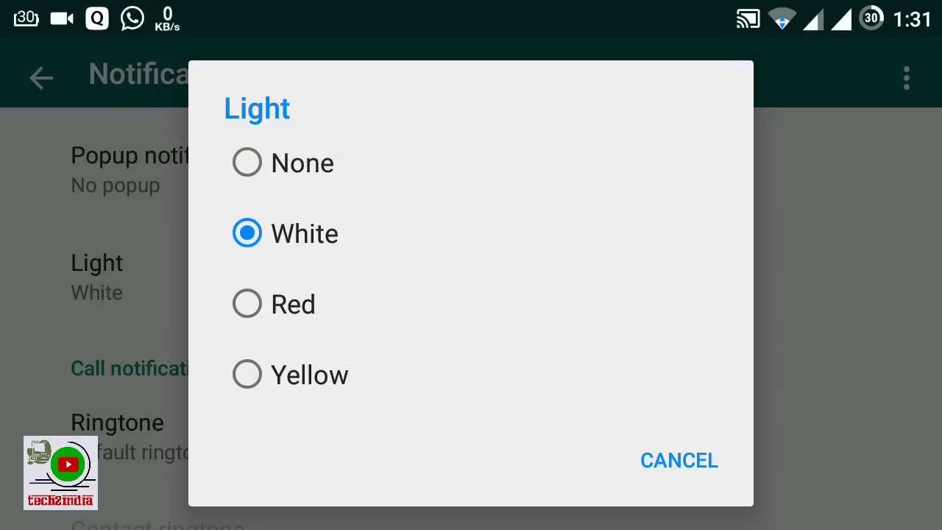
click(274, 234)
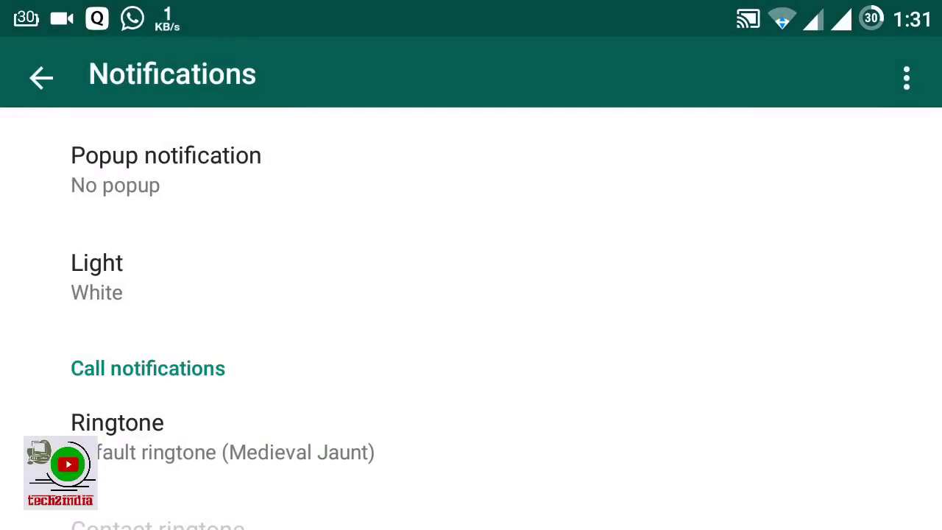
mouse_move(318, 378)
mouse_down()
mouse_move(417, 261)
mouse_move(501, 189)
mouse_up()
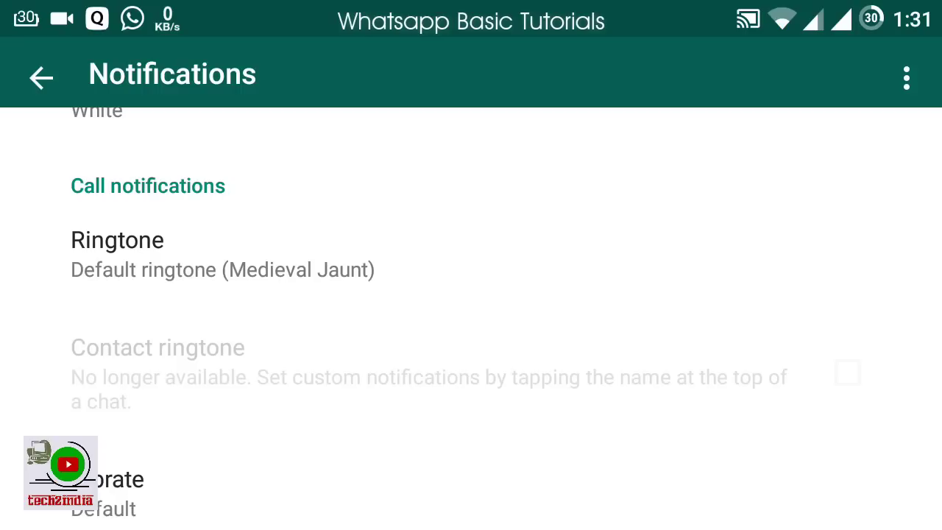
click(324, 265)
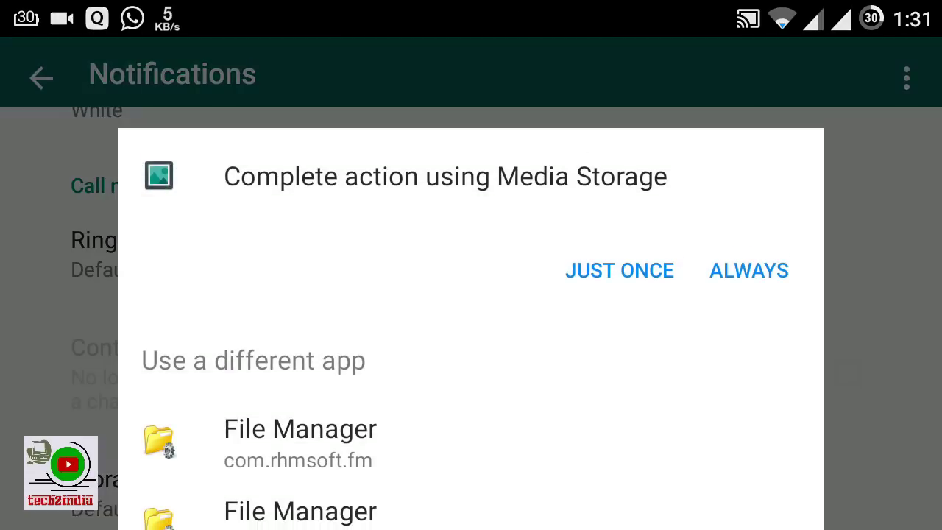
- Pick Andromeda in the ringtone list, just once, and confirm it as the call ringtone
click(610, 270)
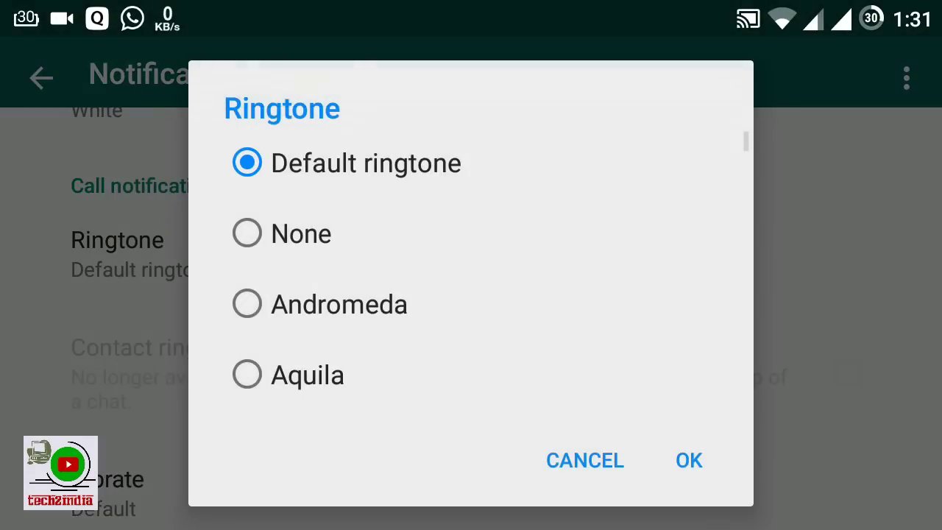
click(338, 304)
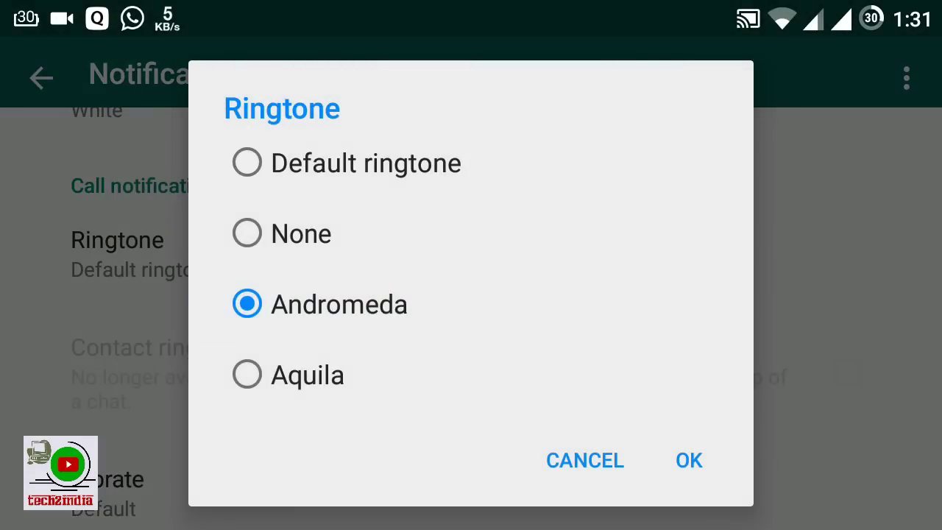
click(307, 375)
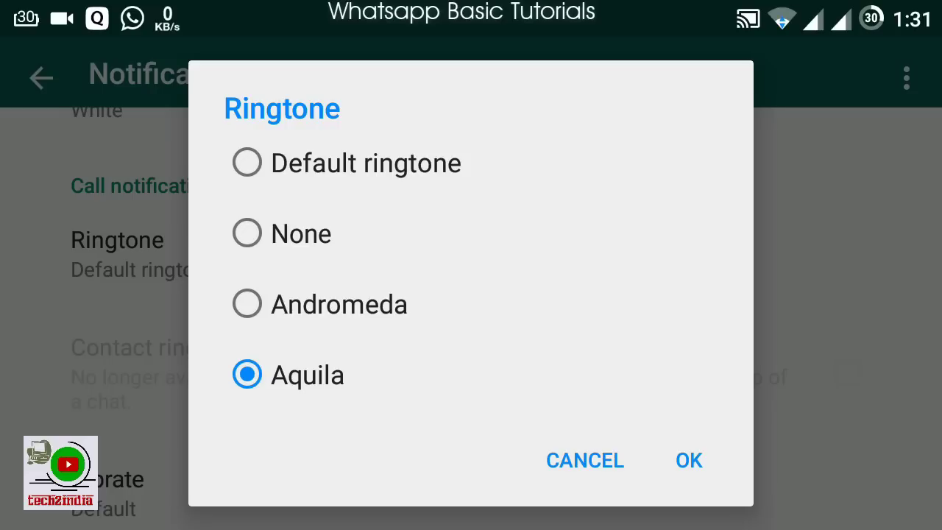
click(339, 304)
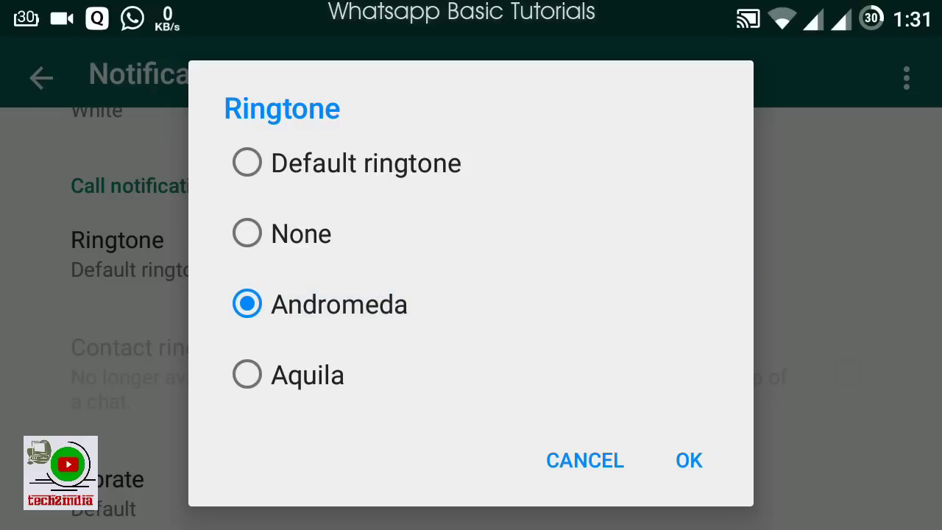
click(689, 460)
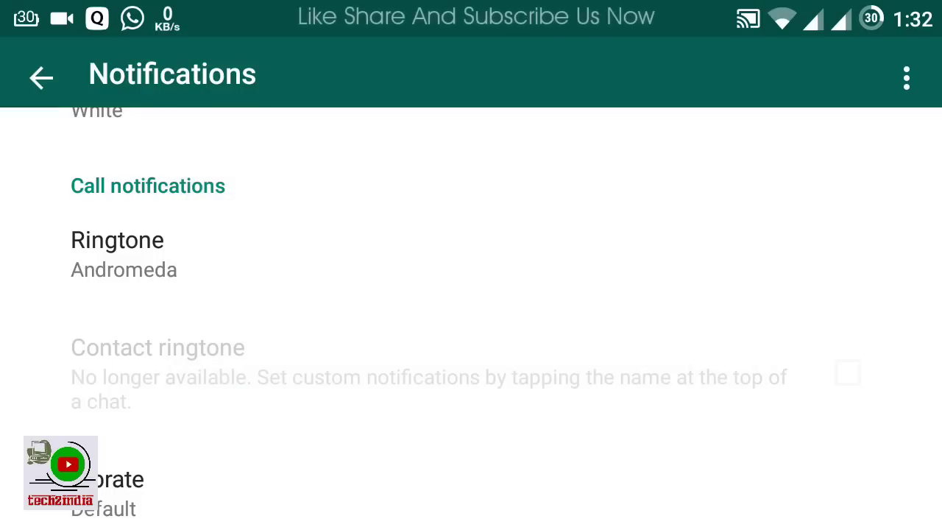
- Set call notification vibration to Off
mouse_move(313, 414)
mouse_down()
mouse_move(398, 309)
mouse_move(473, 238)
mouse_up()
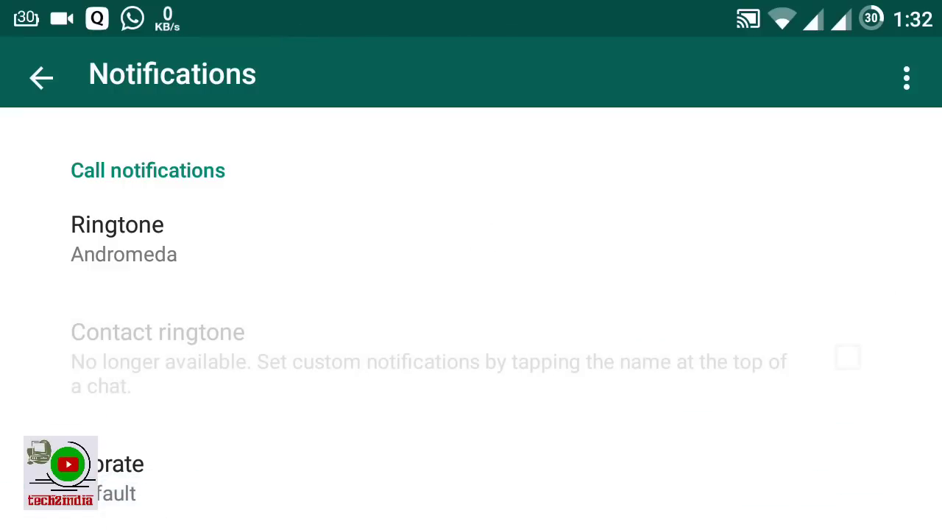
click(233, 485)
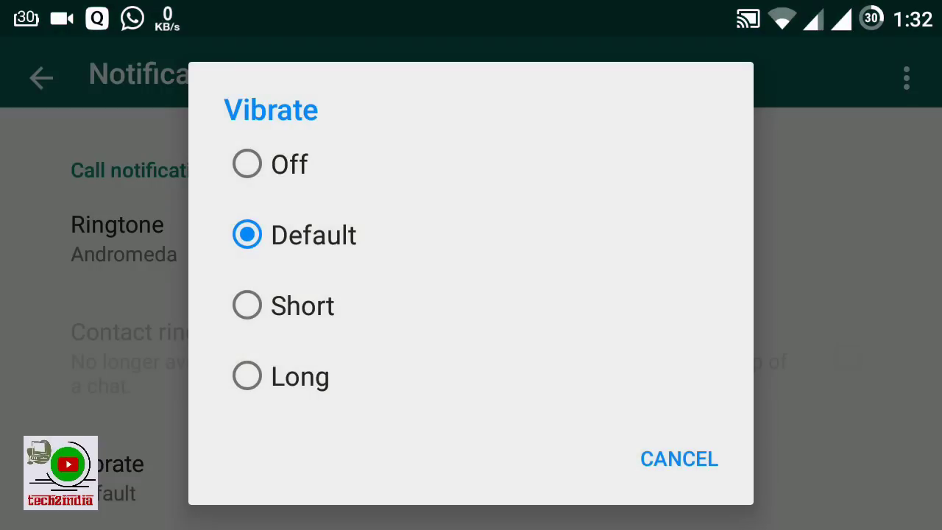
click(247, 164)
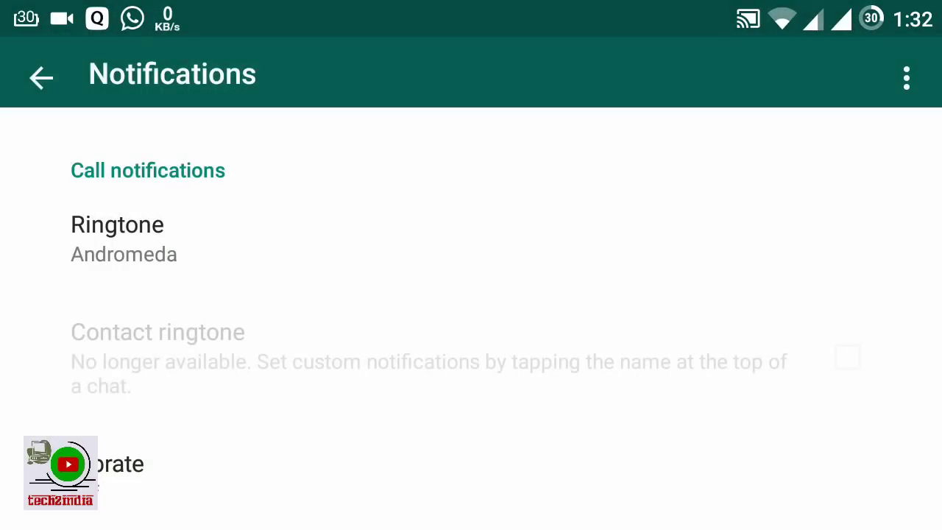
click(191, 474)
click(305, 184)
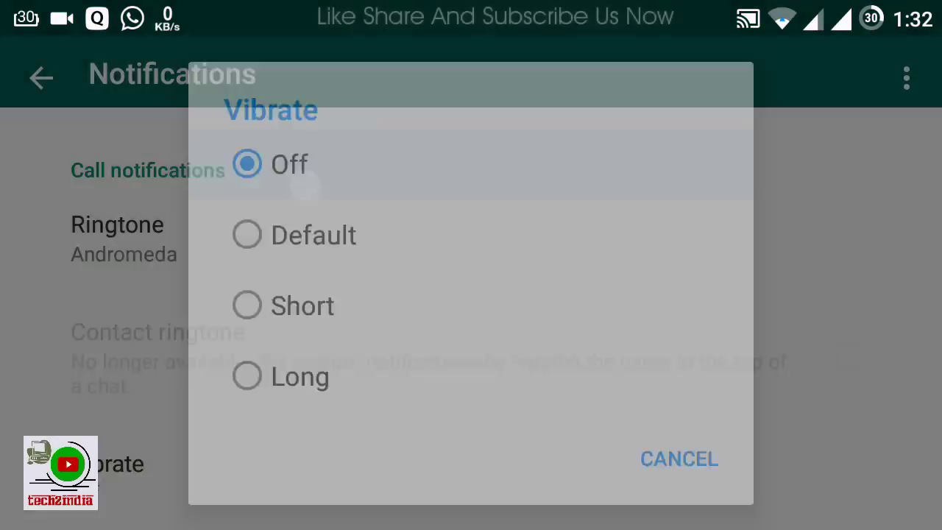
click(477, 305)
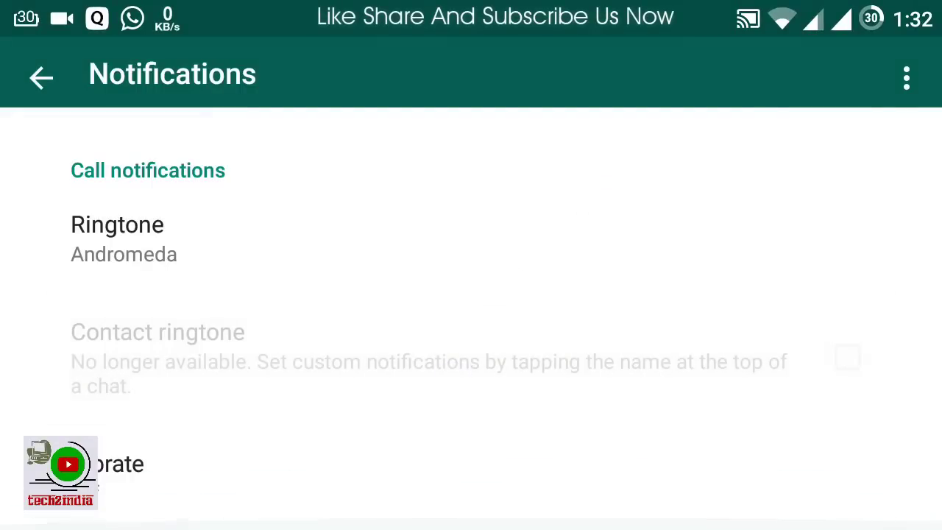
scroll(524, 355, up, 5)
- Back out of Notifications and Settings to the WhatsApp main calls page
scroll(525, 354, up, 5)
scroll(498, 372, up, 3)
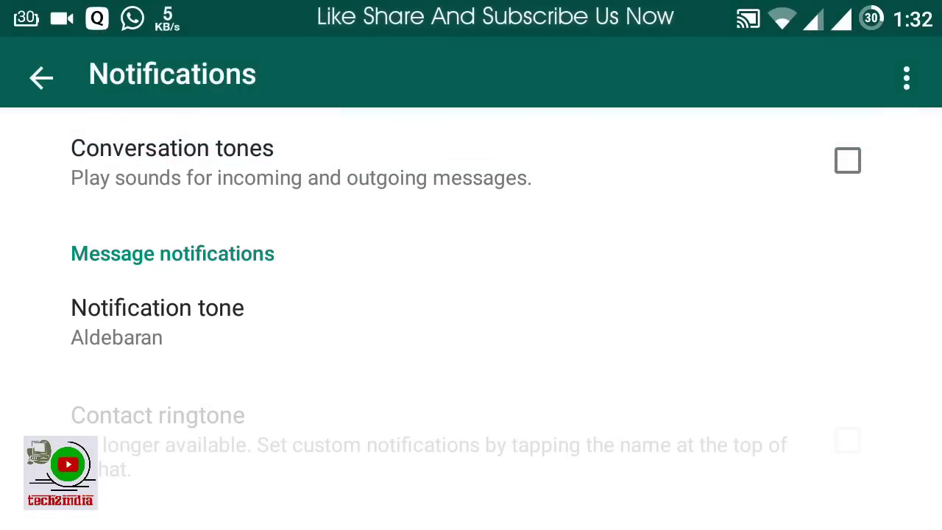
click(31, 66)
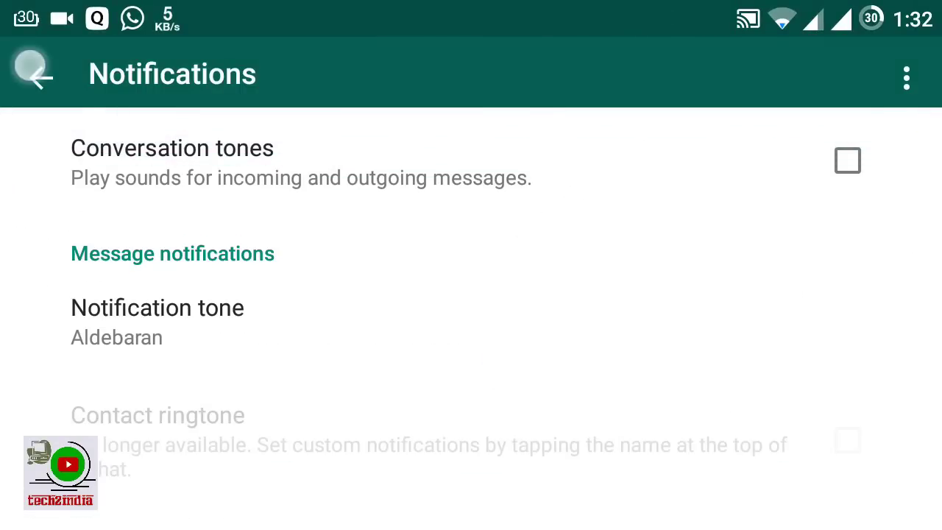
click(43, 42)
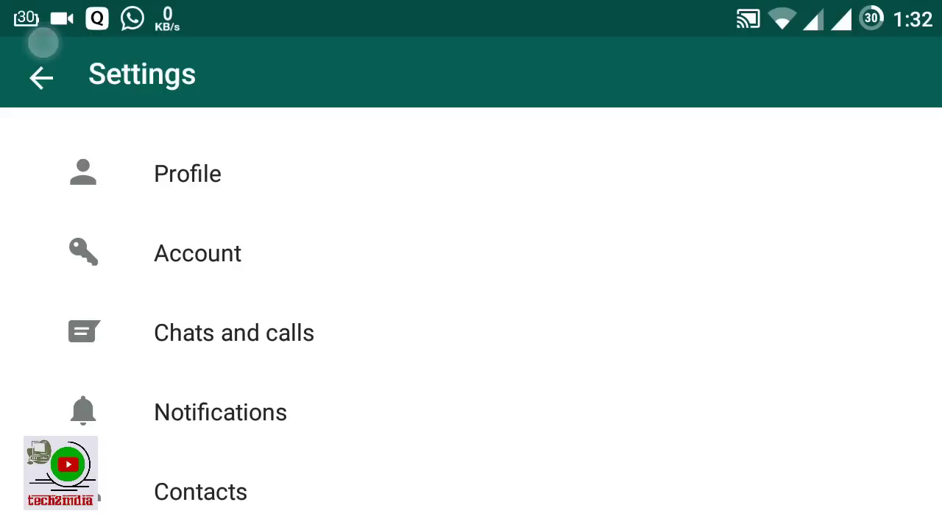
click(31, 80)
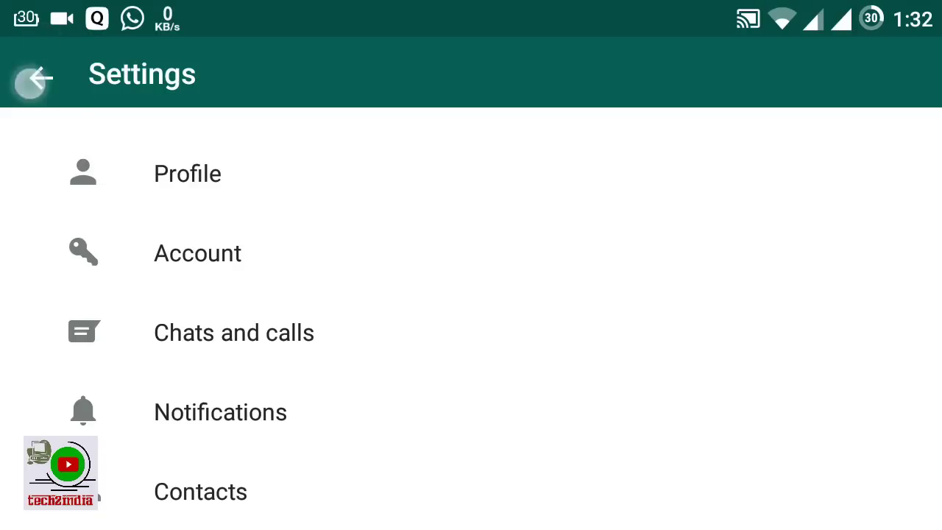
click(204, 177)
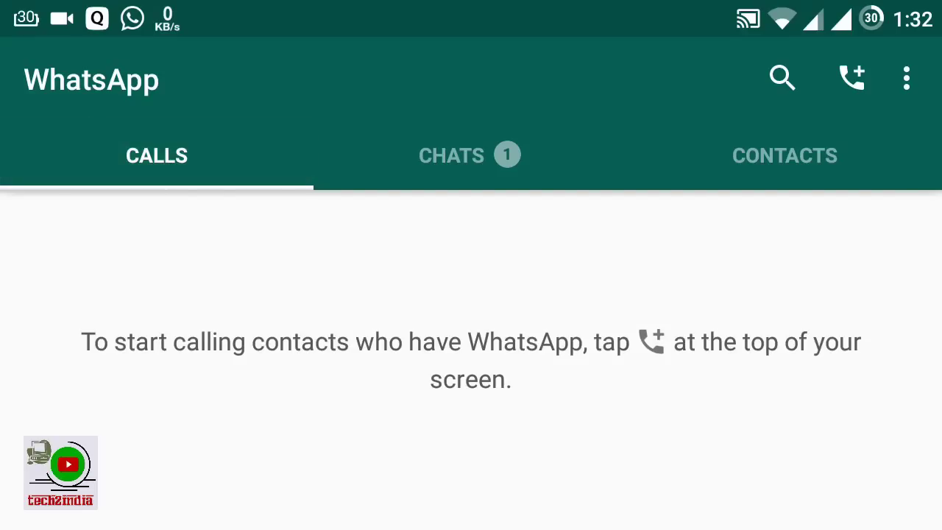